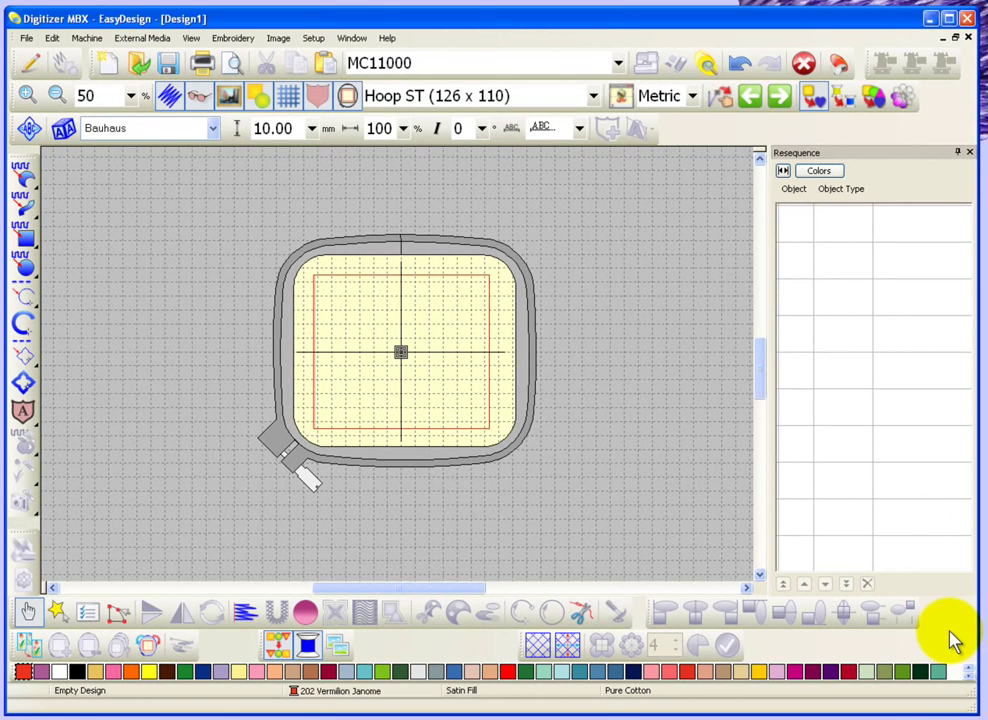
# Draw a small parallel weave-fill rectangle in the hoop's upper-left and zoom in on it.
pyautogui.click(31, 241)
pyautogui.click(334, 308)
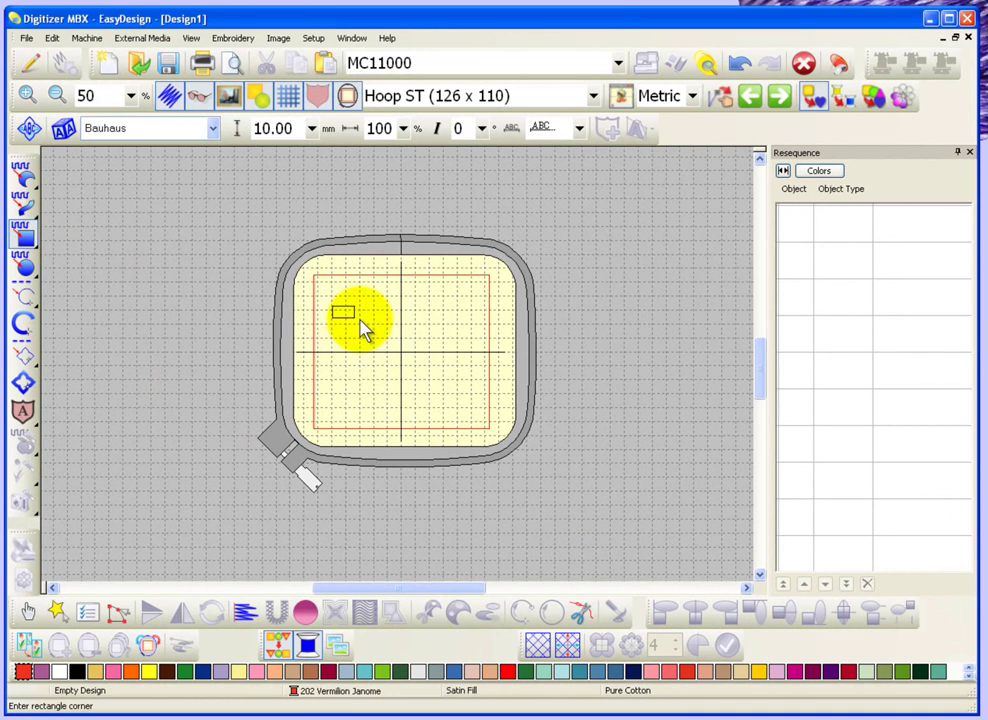
pyautogui.click(397, 322)
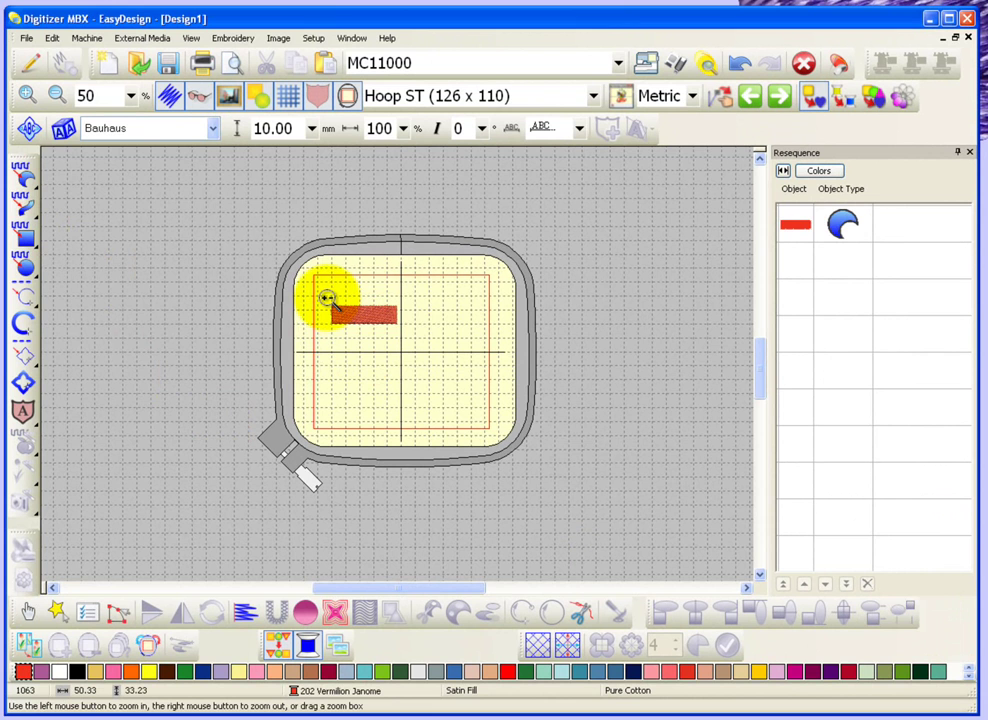
pyautogui.moveTo(327, 298); pyautogui.dragTo(406, 340)
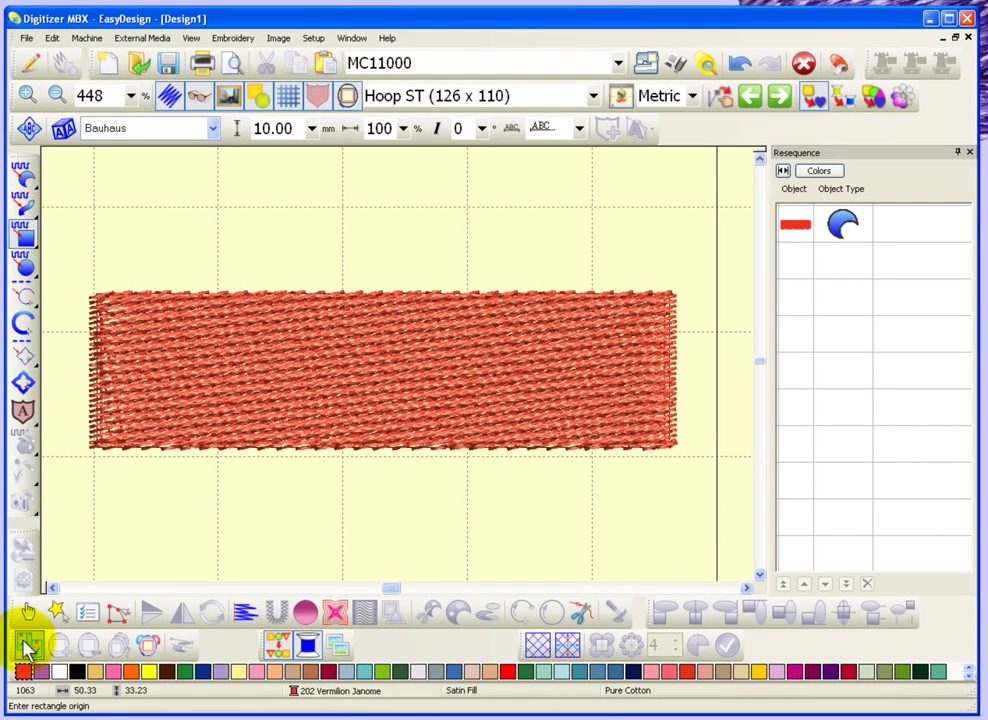
# Rotate the rectangle's stitch angle to about 82° with Reshape, then reselect the rectangle.
pyautogui.click(119, 612)
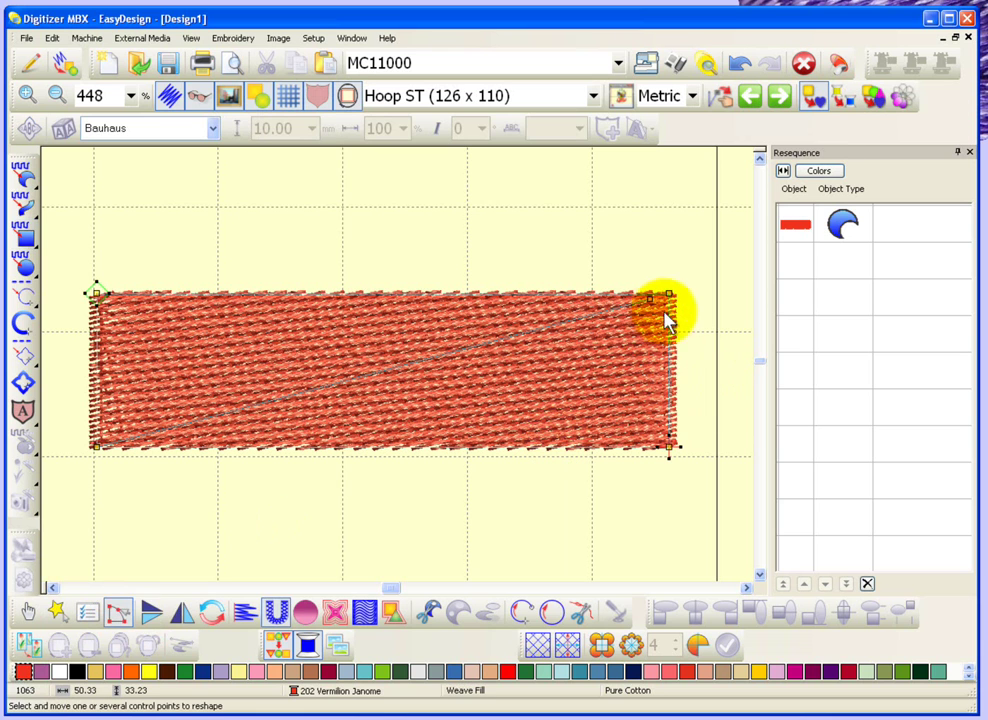
pyautogui.moveTo(660, 296); pyautogui.dragTo(126, 225)
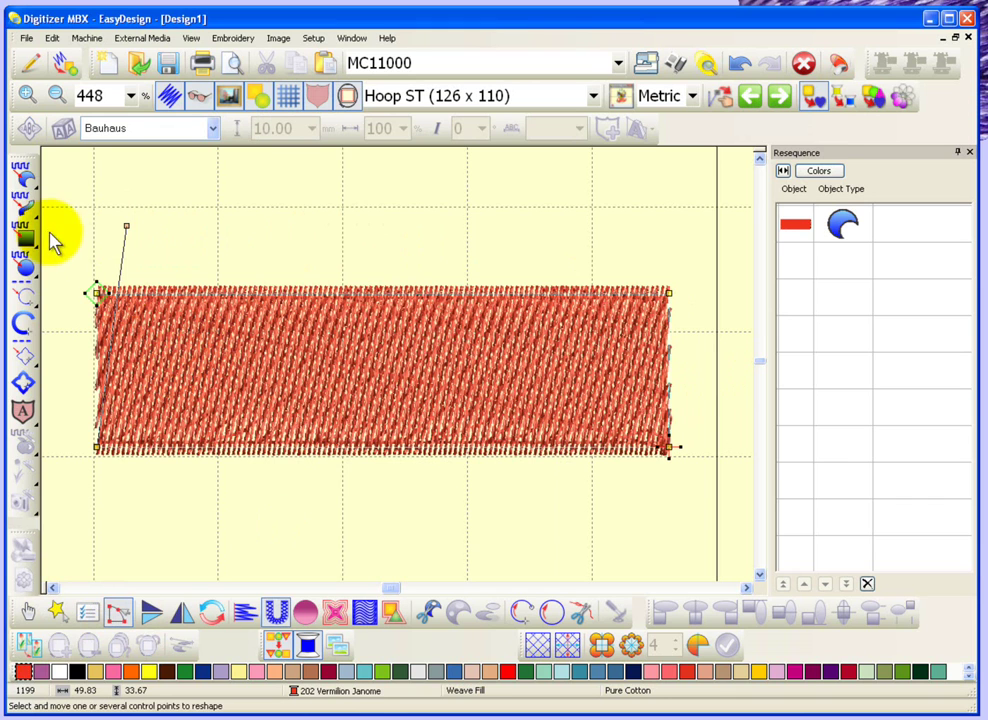
pyautogui.click(28, 614)
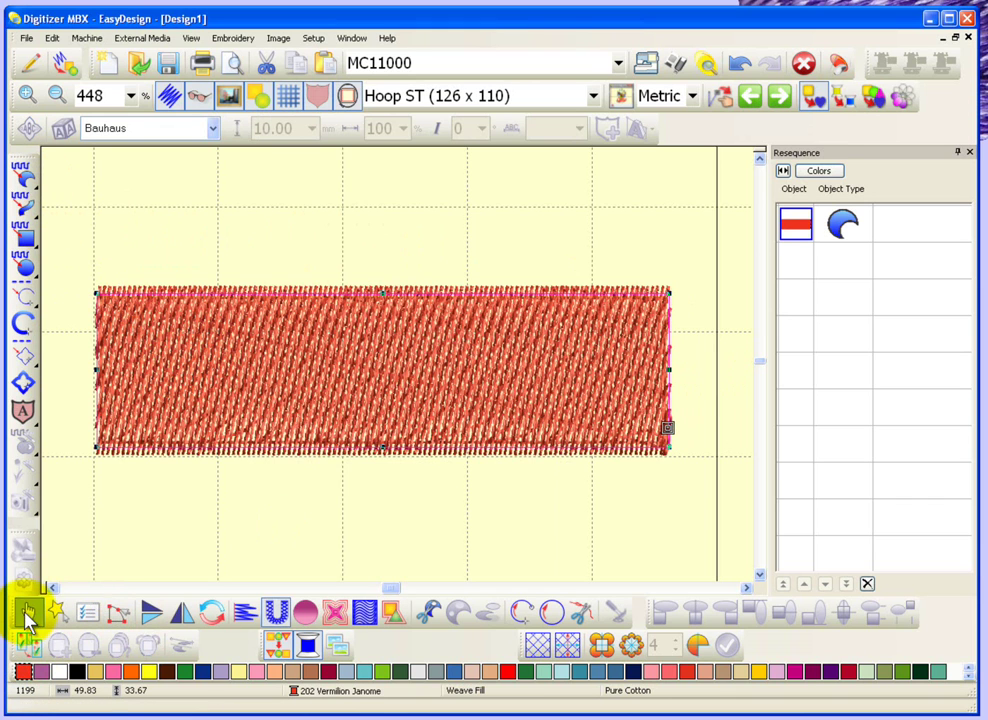
pyautogui.click(252, 340)
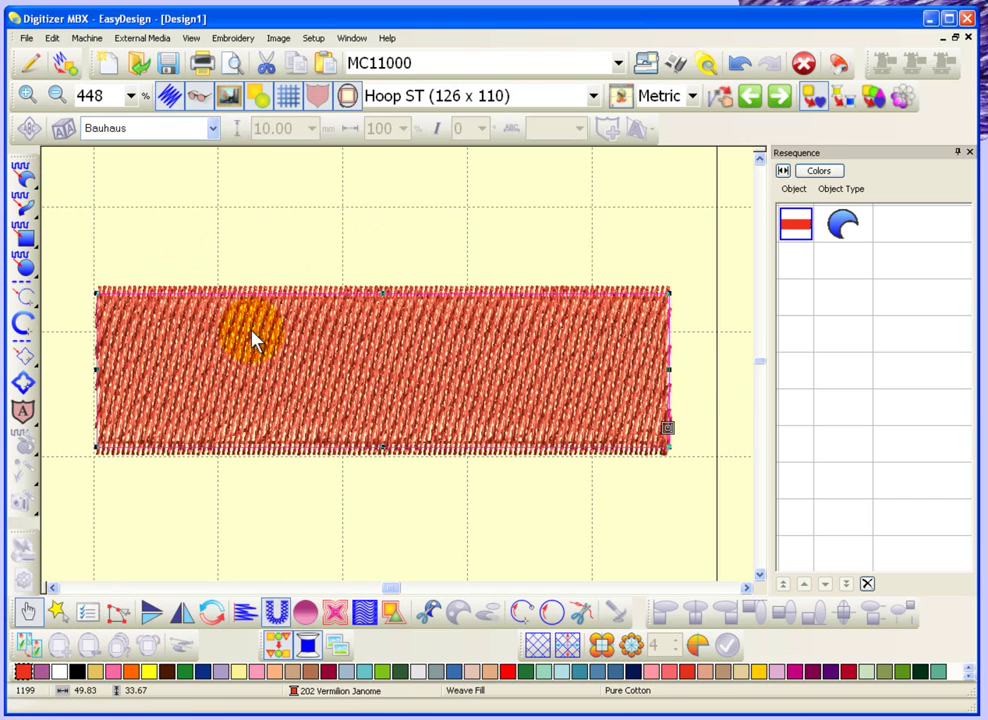
# Enable a 0.60 mm Stretchiness Allowance in the rectangle's Object Details and confirm.
pyautogui.click(207, 364)
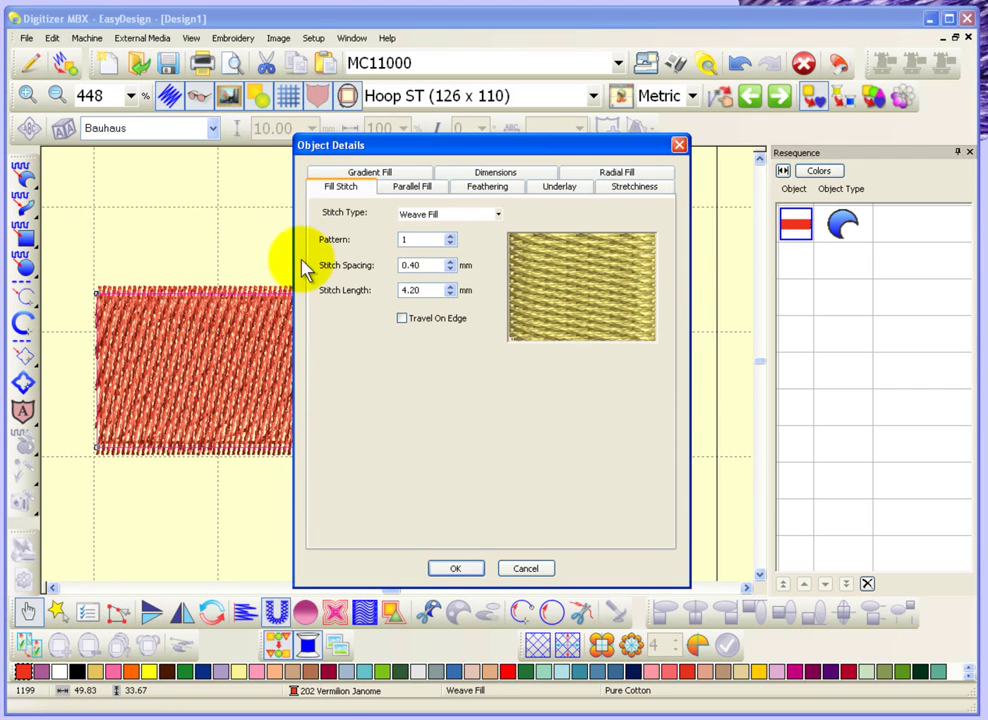
pyautogui.click(636, 190)
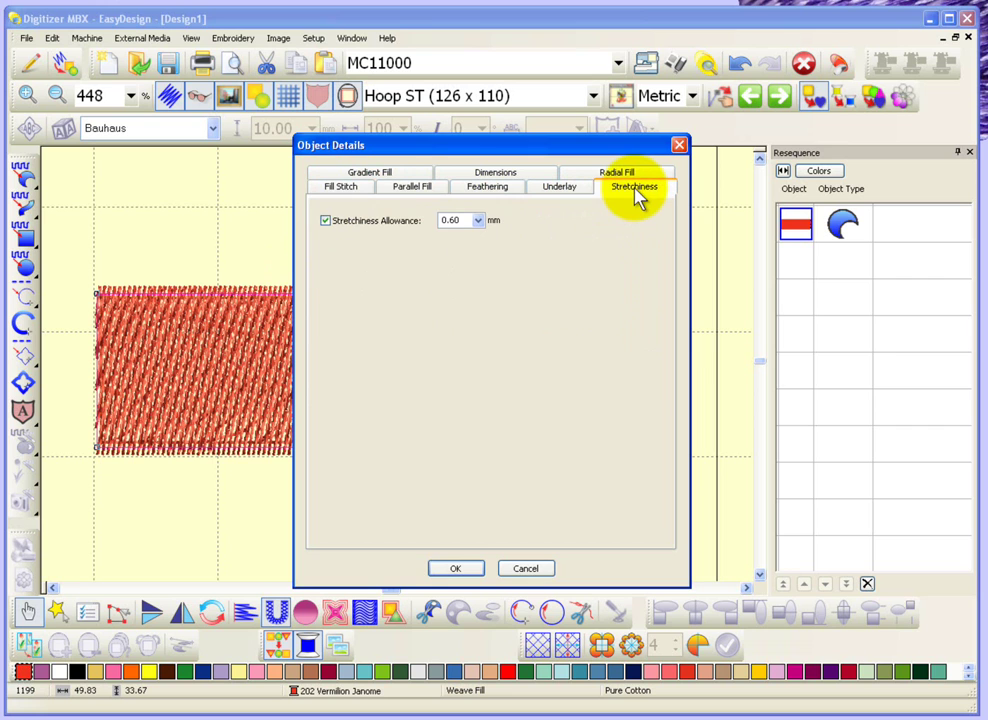
pyautogui.click(458, 569)
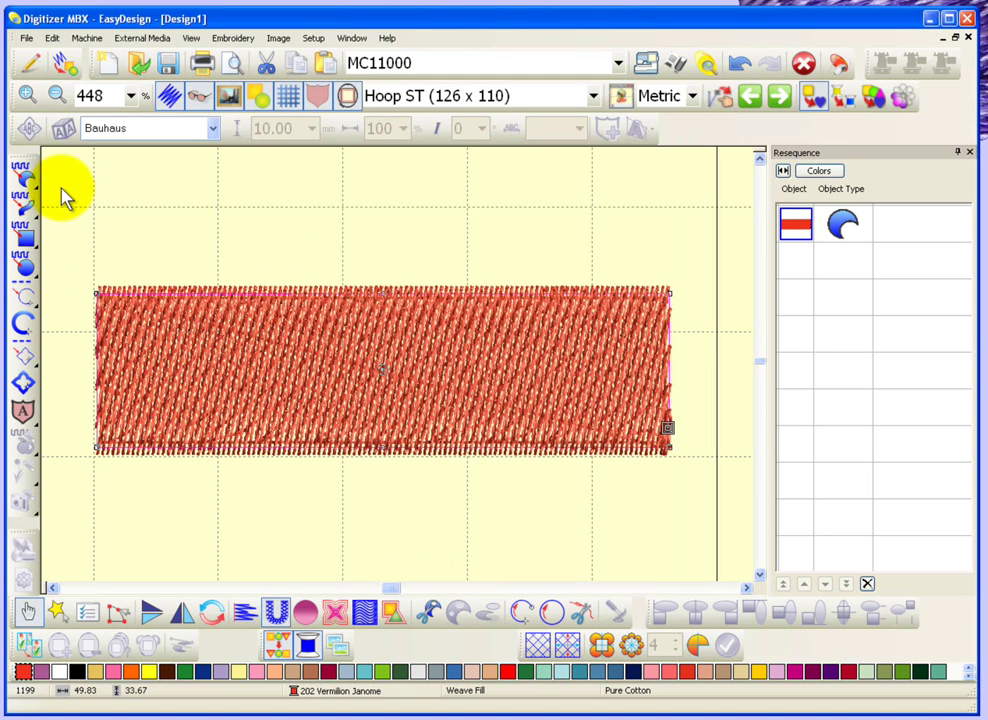
# Turn off Display Stitches and zoom onto the outline's top-left corner.
pyautogui.click(170, 95)
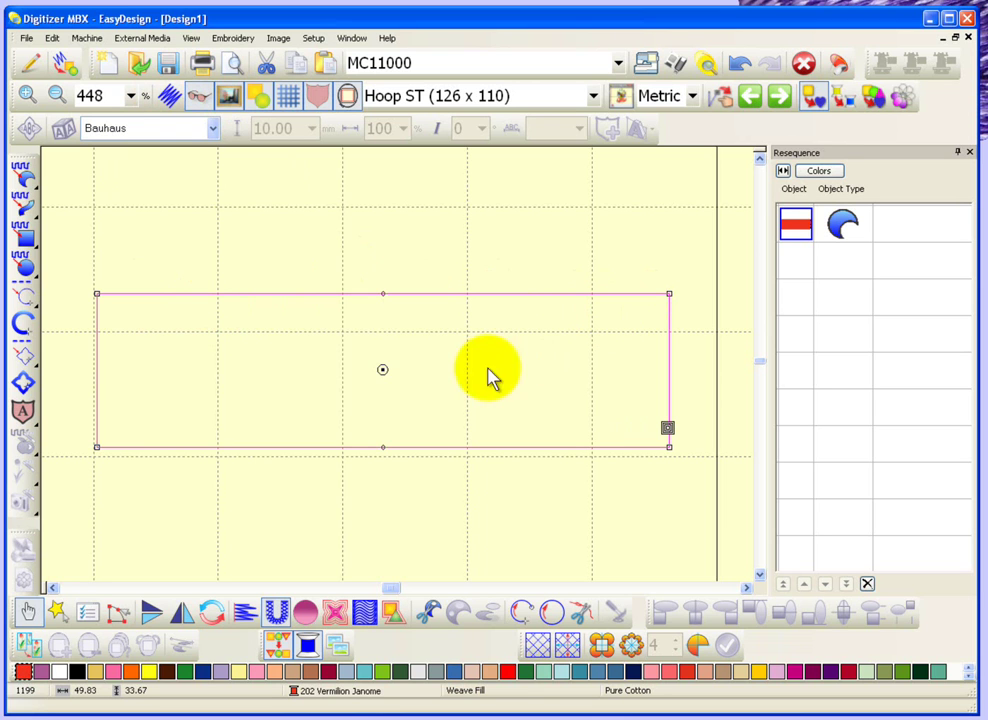
pyautogui.press('z')
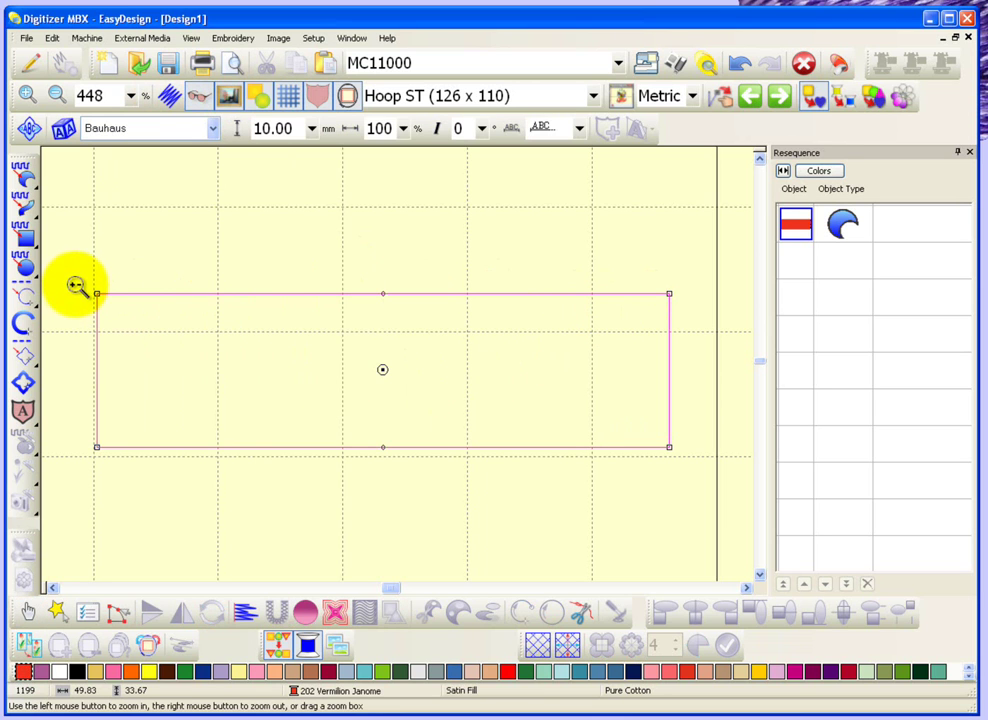
pyautogui.moveTo(76, 279); pyautogui.dragTo(157, 322)
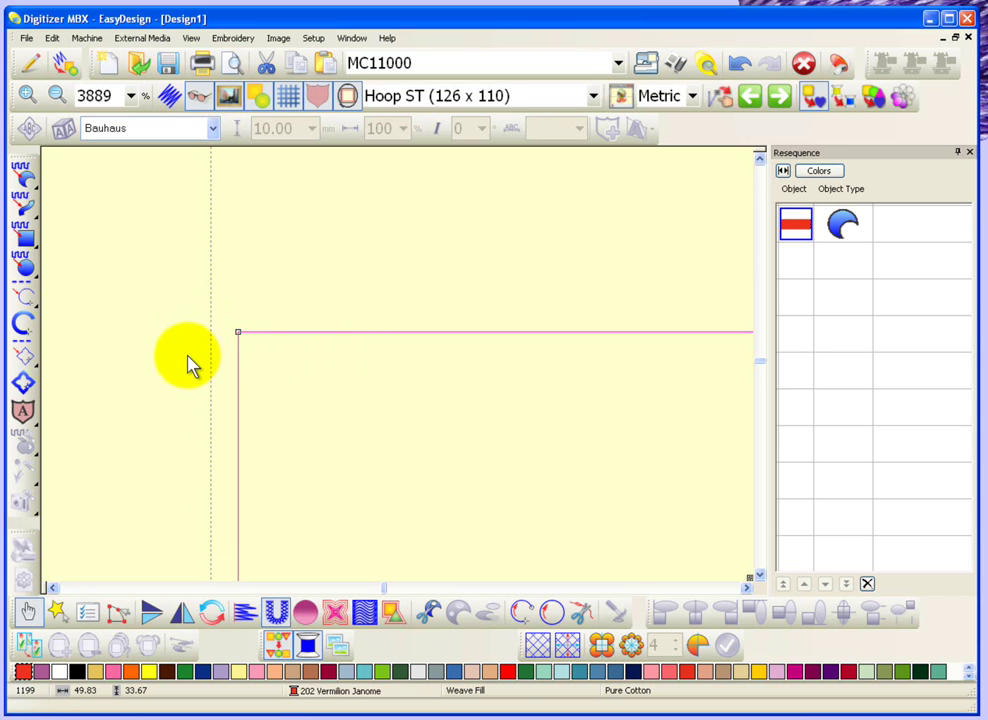
# Show stitches again and measure the roughly 0.6 mm overhang past the outline's top edge.
pyautogui.press('Return')
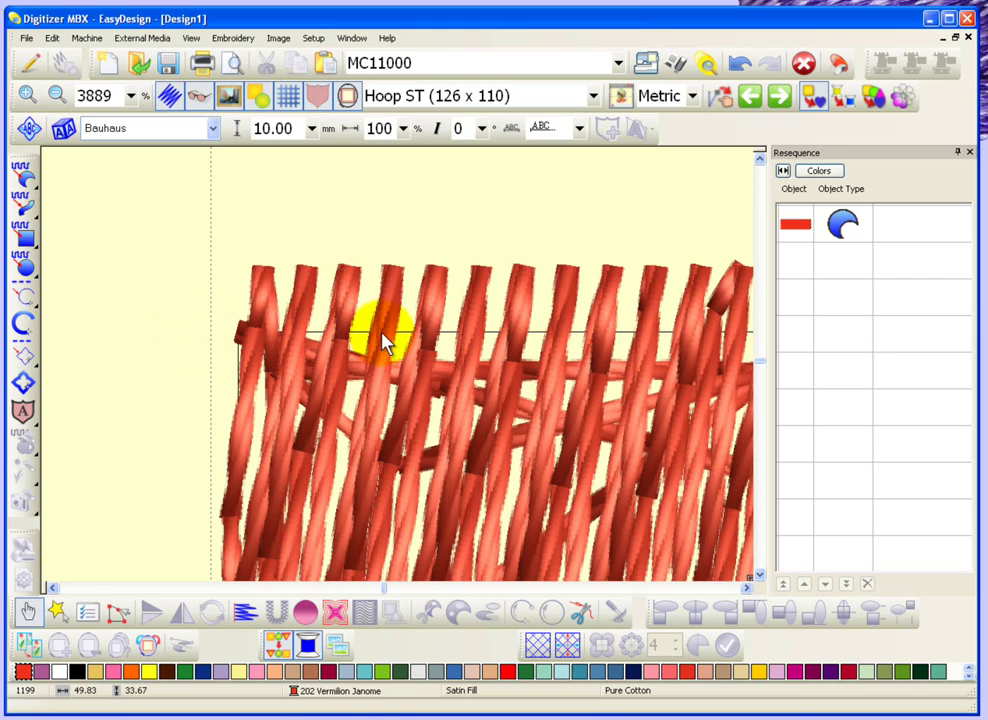
pyautogui.press('m')
pyautogui.click(401, 269)
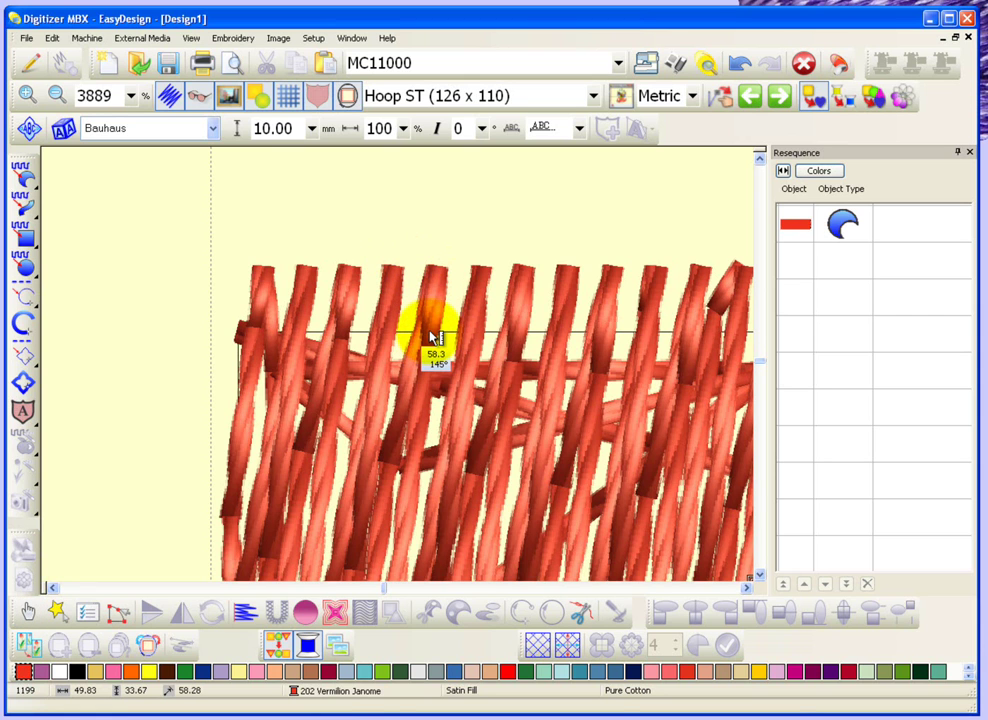
pyautogui.click(429, 331)
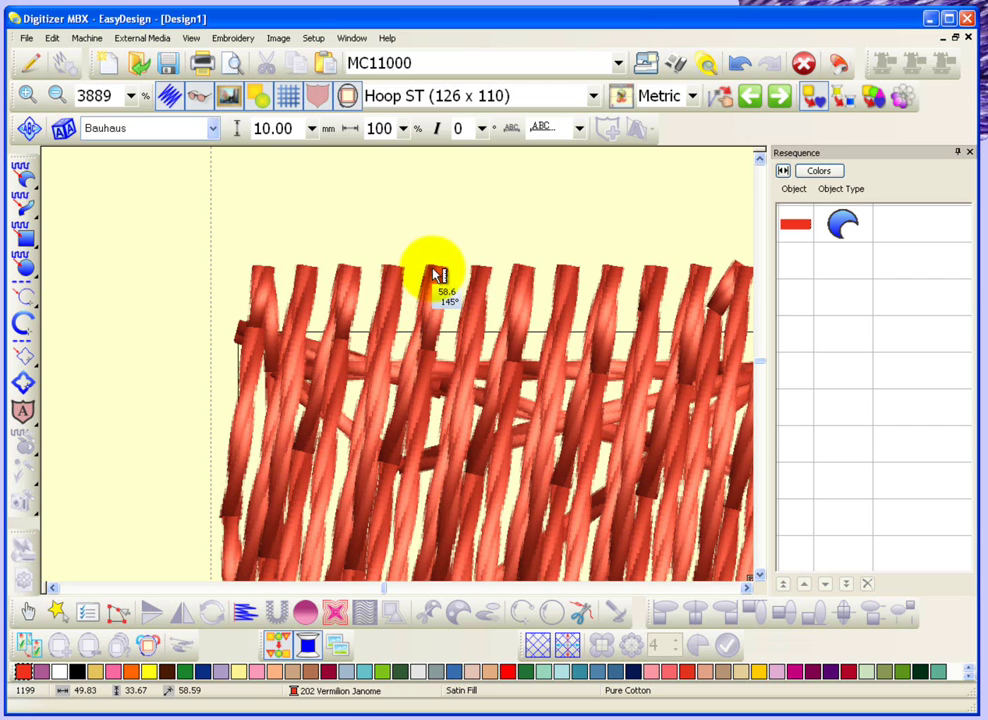
pyautogui.press('Escape')
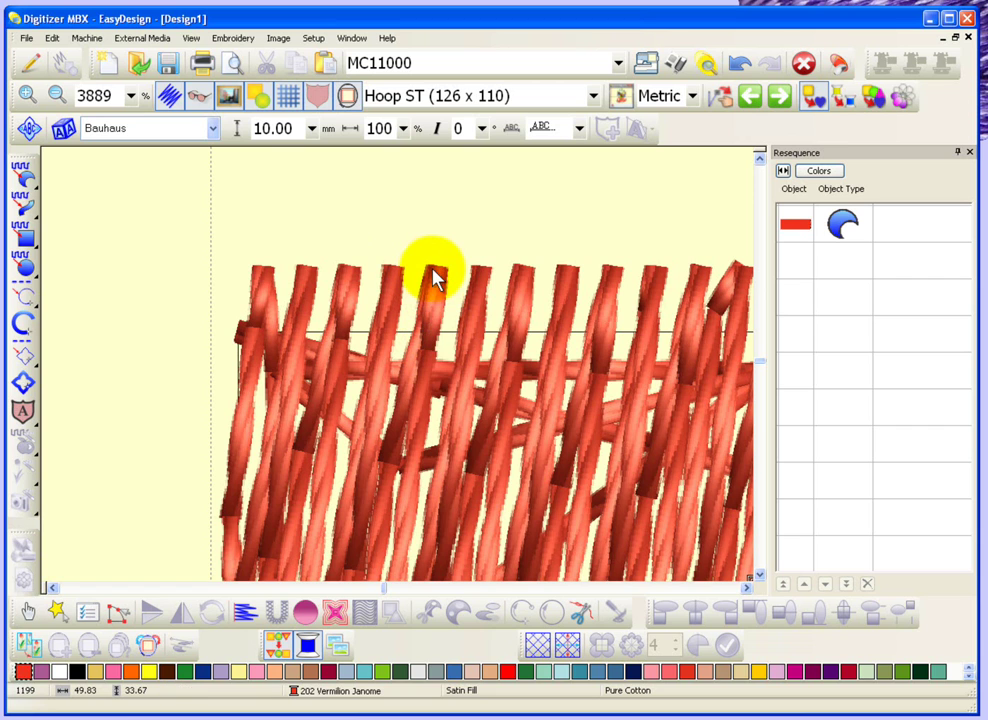
# Shrink the rectangle's height to about 5.66 and zoom in on the strip's left end.
pyautogui.click(483, 372)
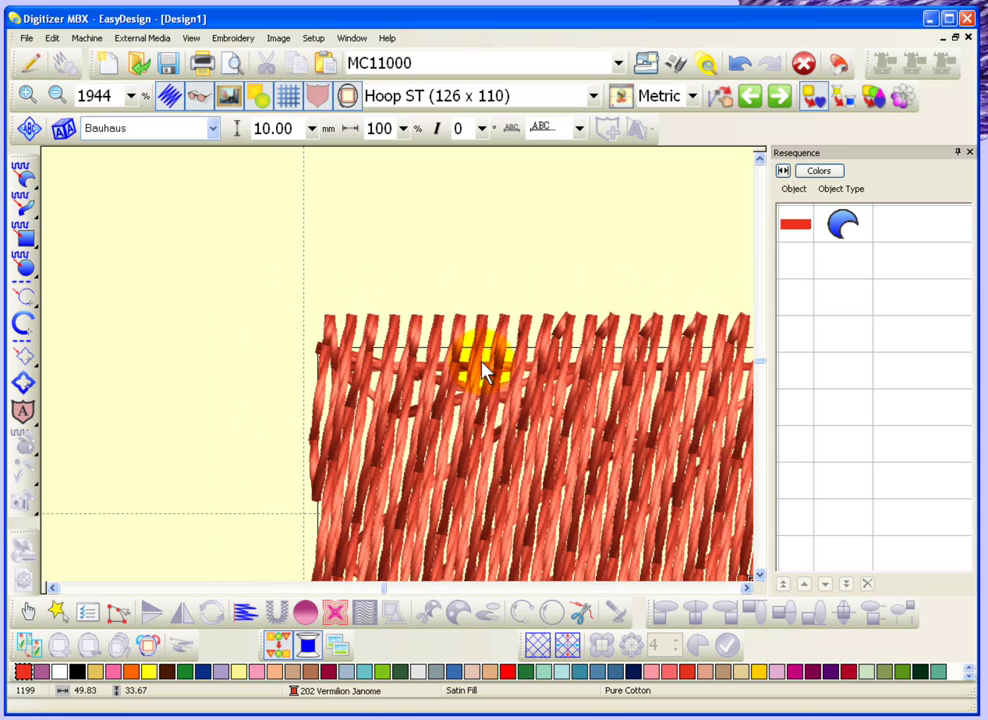
pyautogui.click(761, 577)
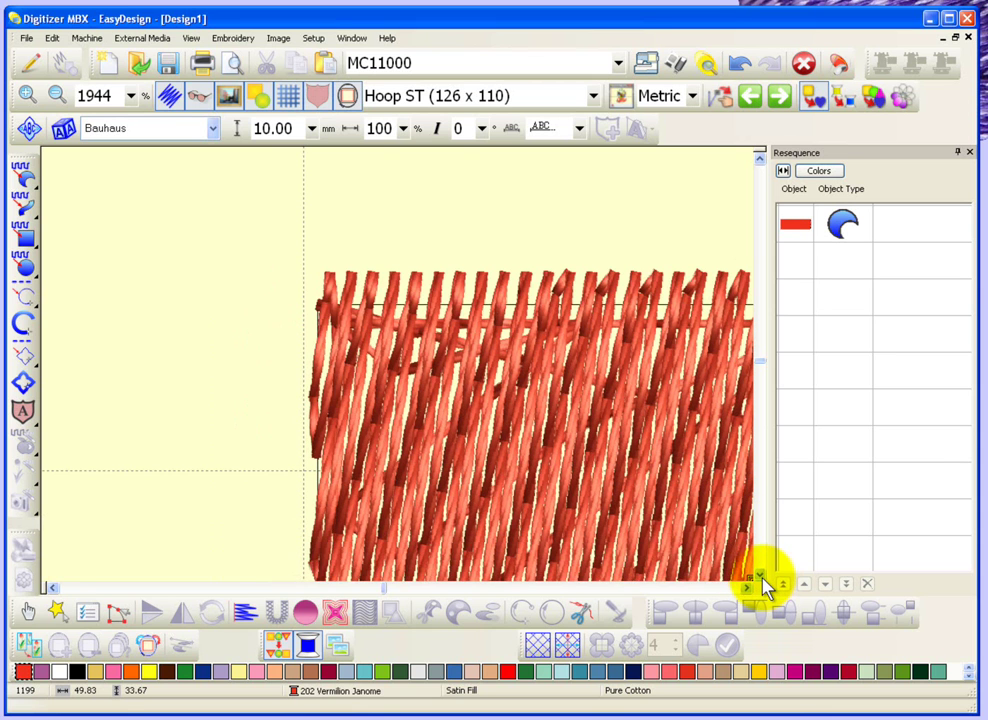
pyautogui.click(761, 577)
pyautogui.hotkey('shift', 'z')
pyautogui.click(659, 462)
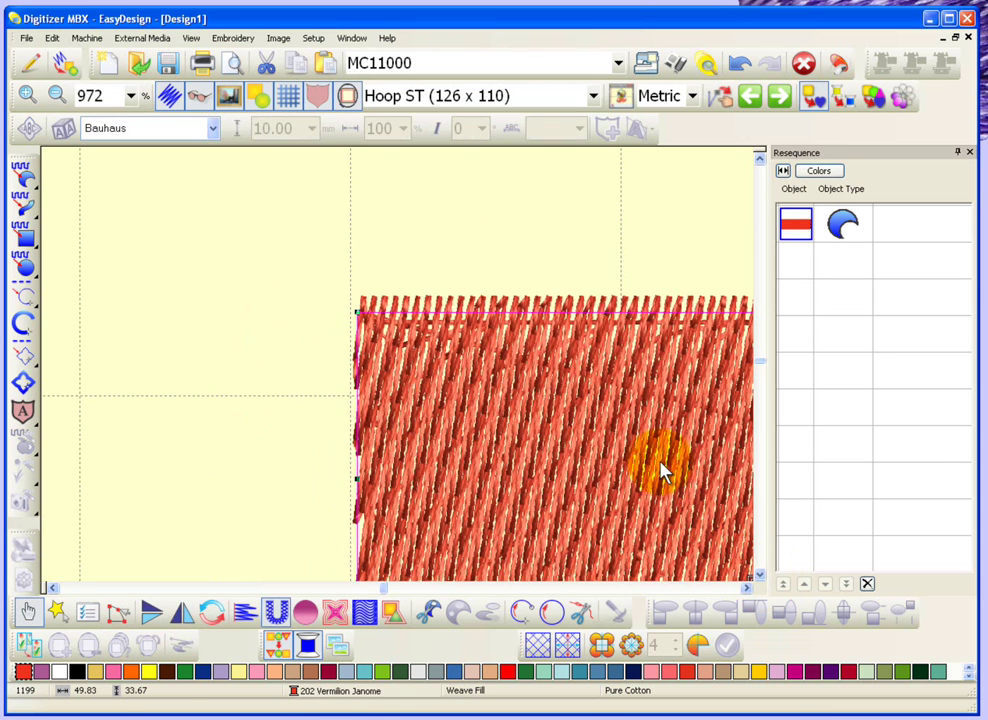
pyautogui.hotkey('shift', 'z')
pyautogui.hotkey('shift', 'z')
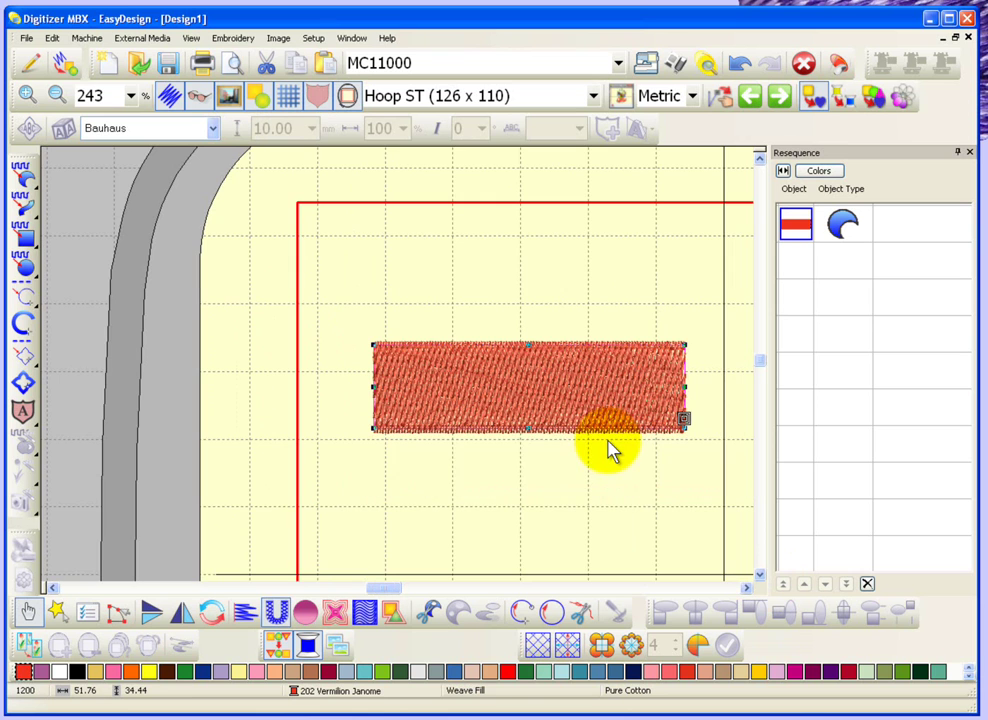
pyautogui.moveTo(529, 431); pyautogui.dragTo(525, 376)
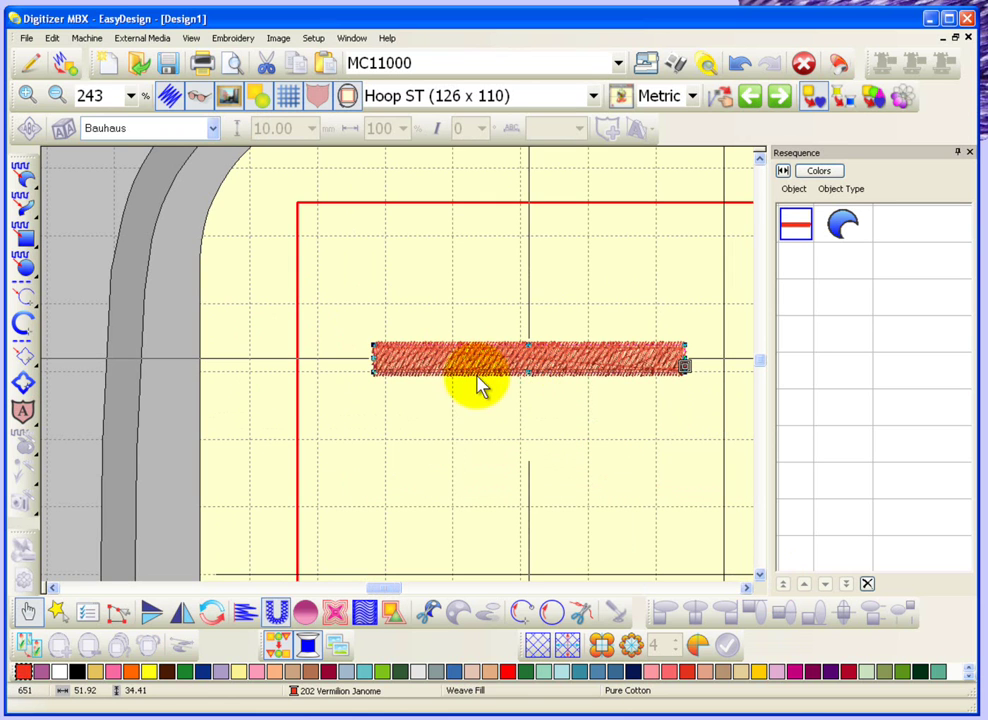
pyautogui.press('z')
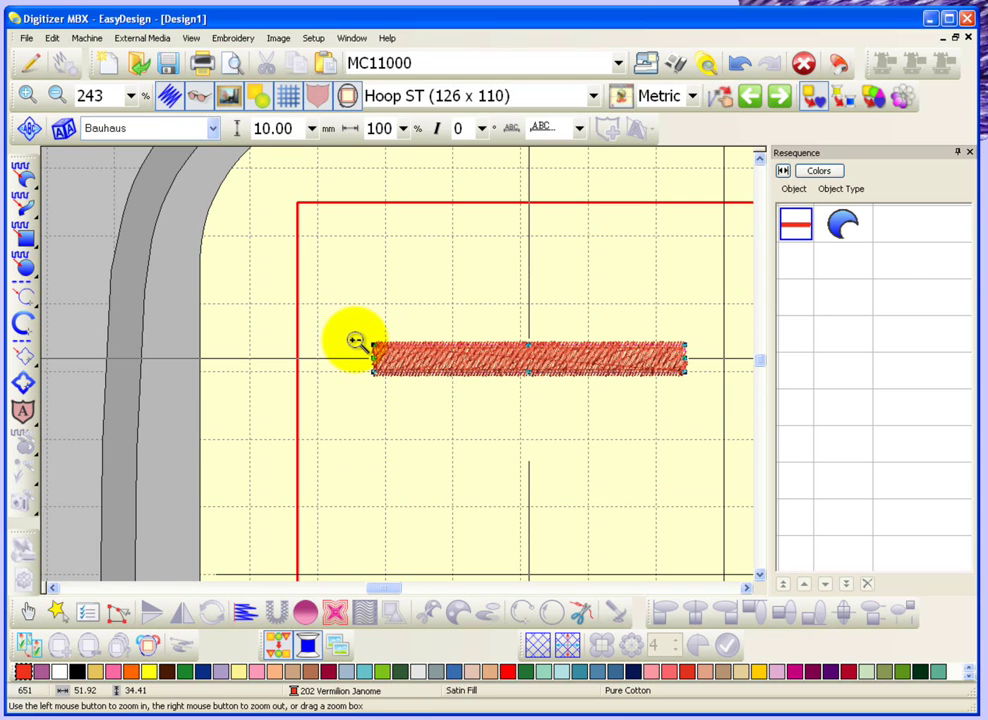
pyautogui.moveTo(355, 340); pyautogui.dragTo(452, 397)
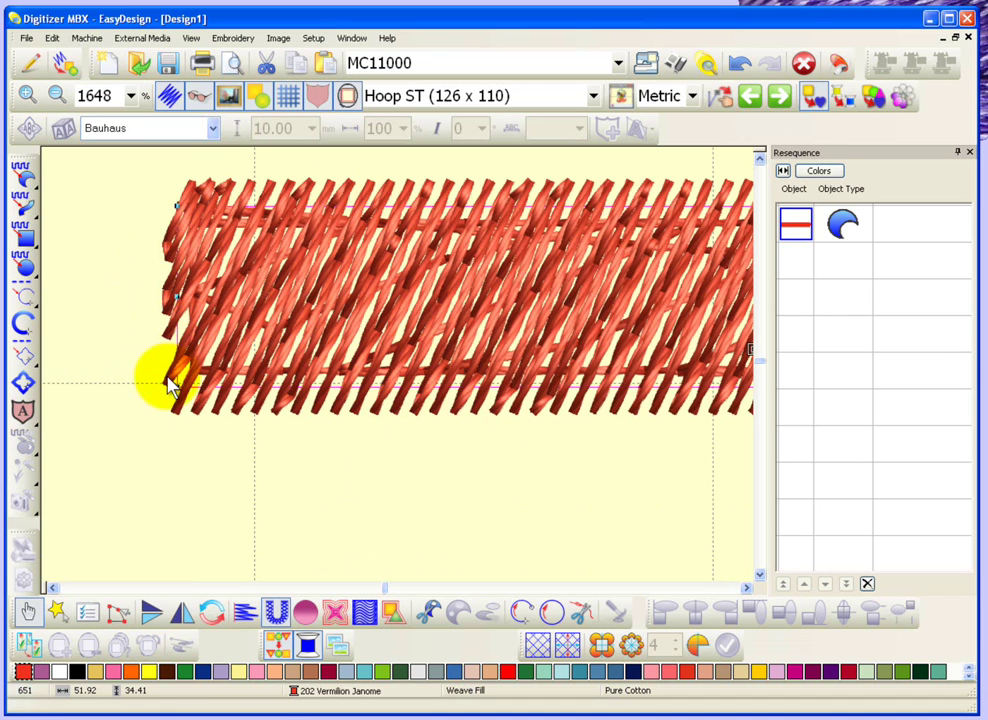
# Uncheck Stretchiness Allowance in the weave fill's object settings and apply.
pyautogui.doubleClick(490, 287)
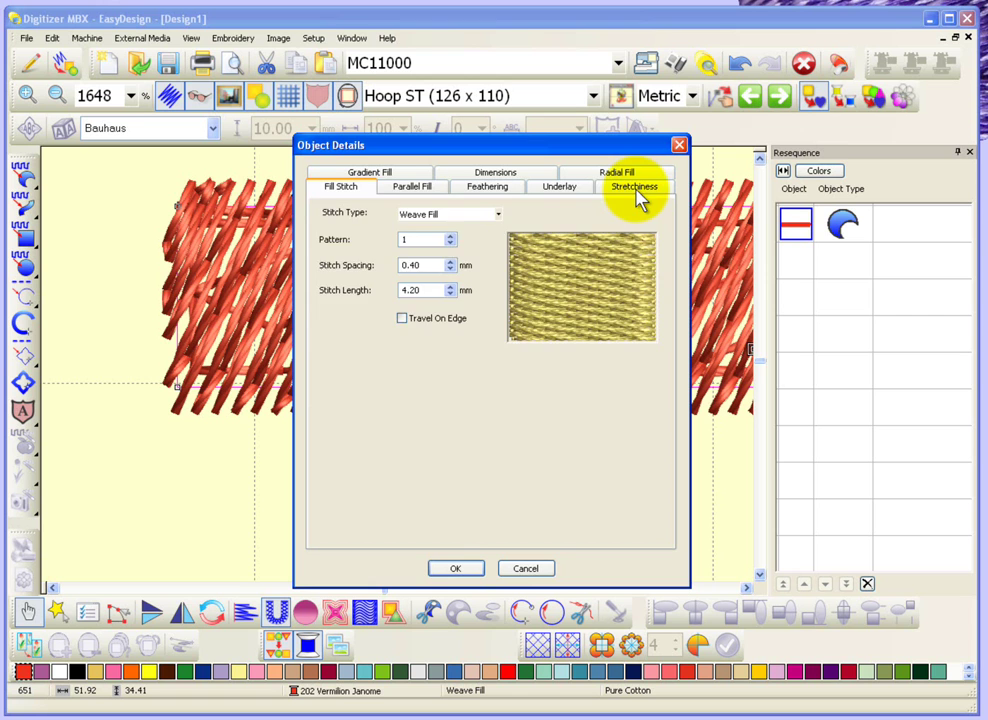
pyautogui.click(638, 192)
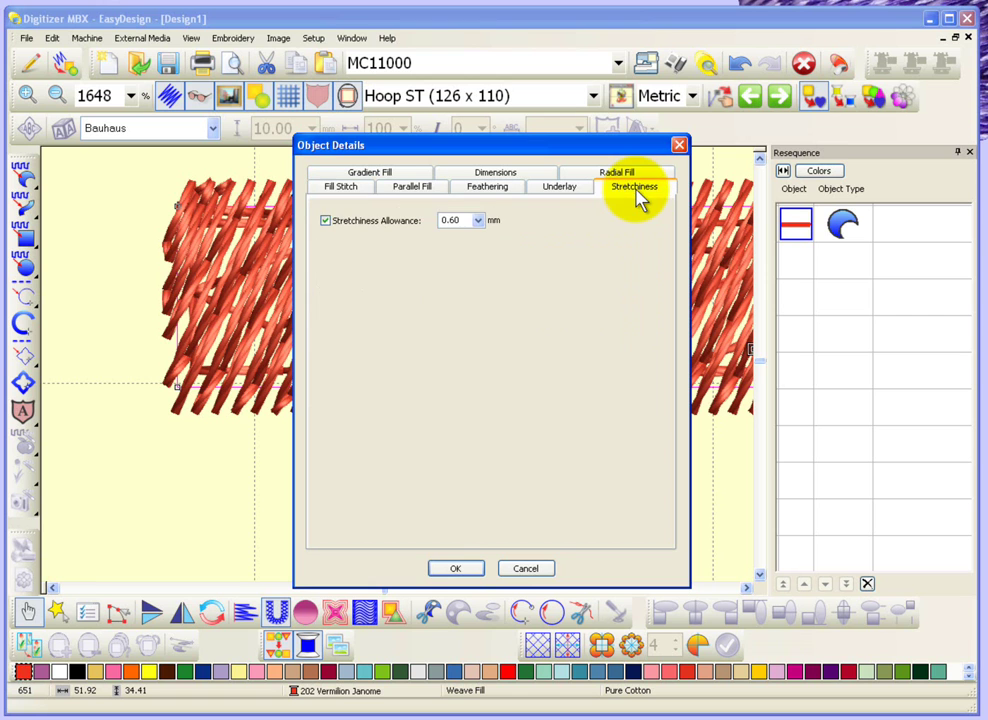
pyautogui.click(326, 221)
pyautogui.click(458, 570)
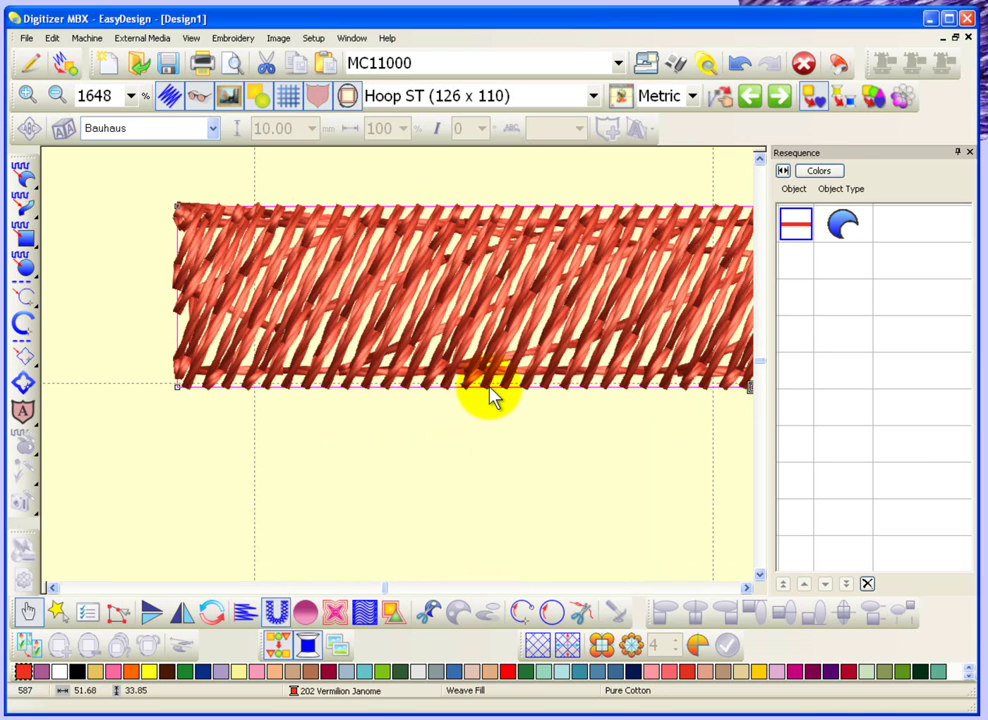
# Re-enable the weave fill's Stretchiness Allowance with a value of 1 mm and apply.
pyautogui.doubleClick(470, 258)
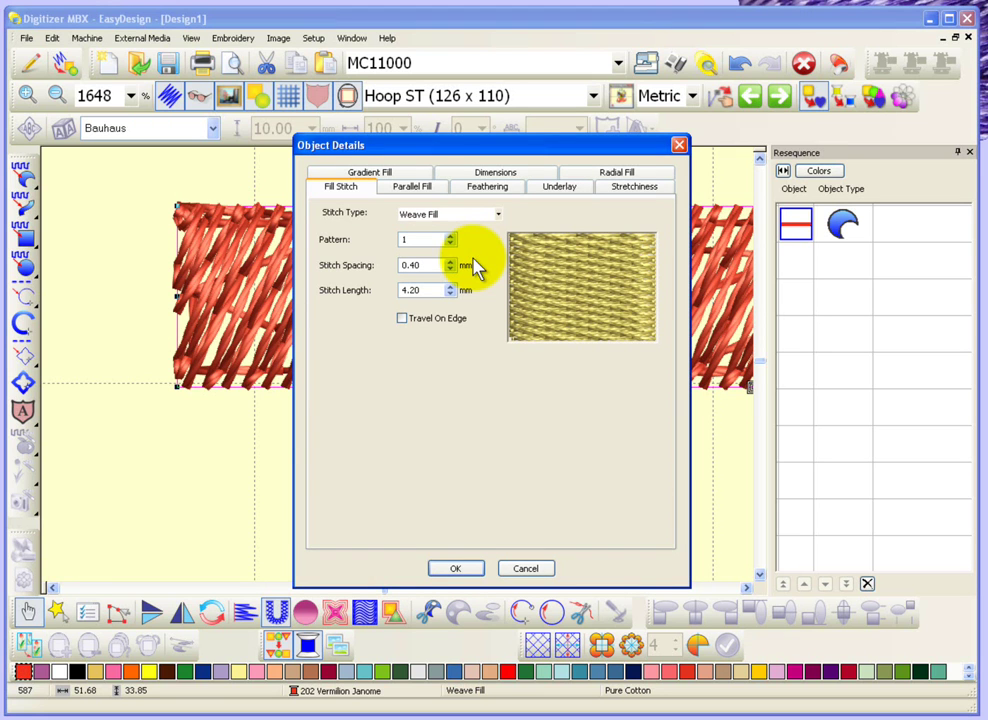
pyautogui.click(634, 187)
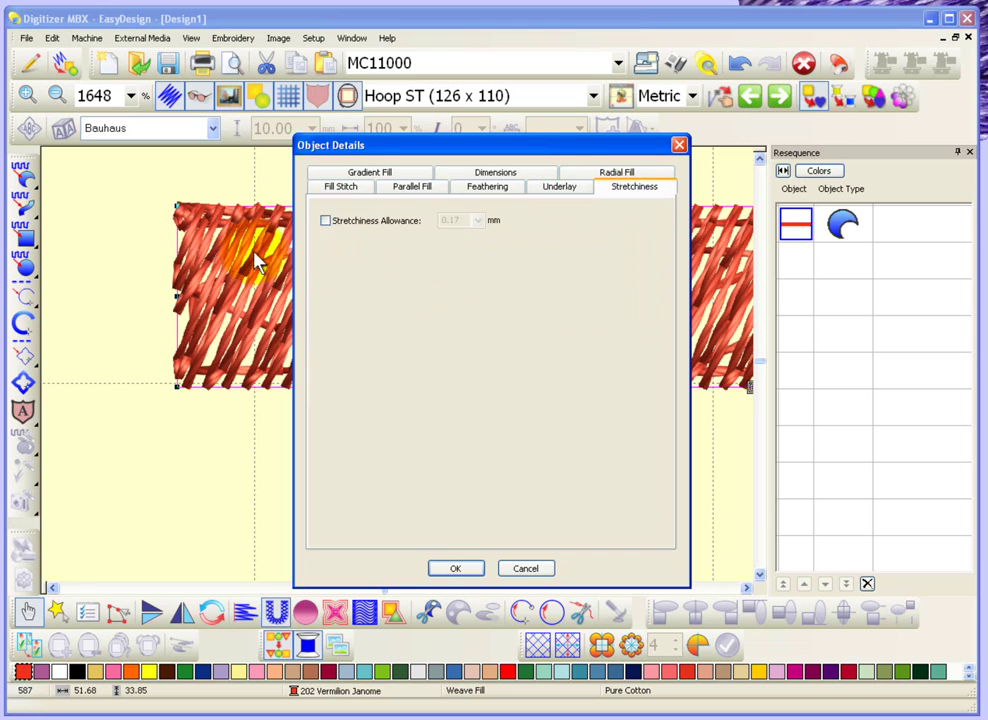
pyautogui.click(325, 224)
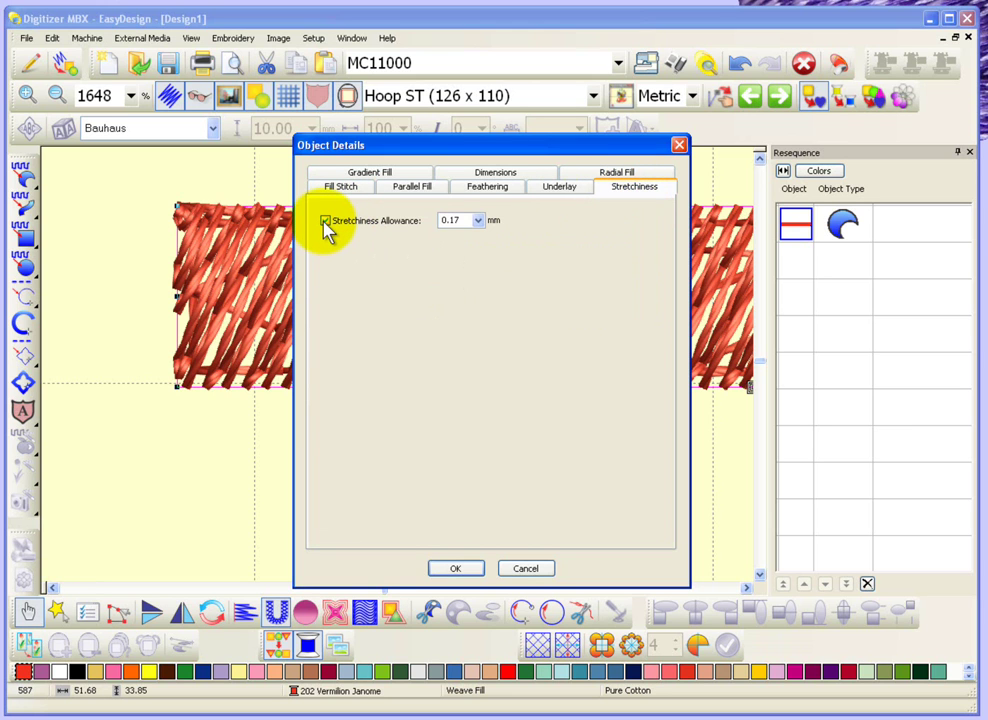
pyautogui.click(479, 222)
pyautogui.click(457, 266)
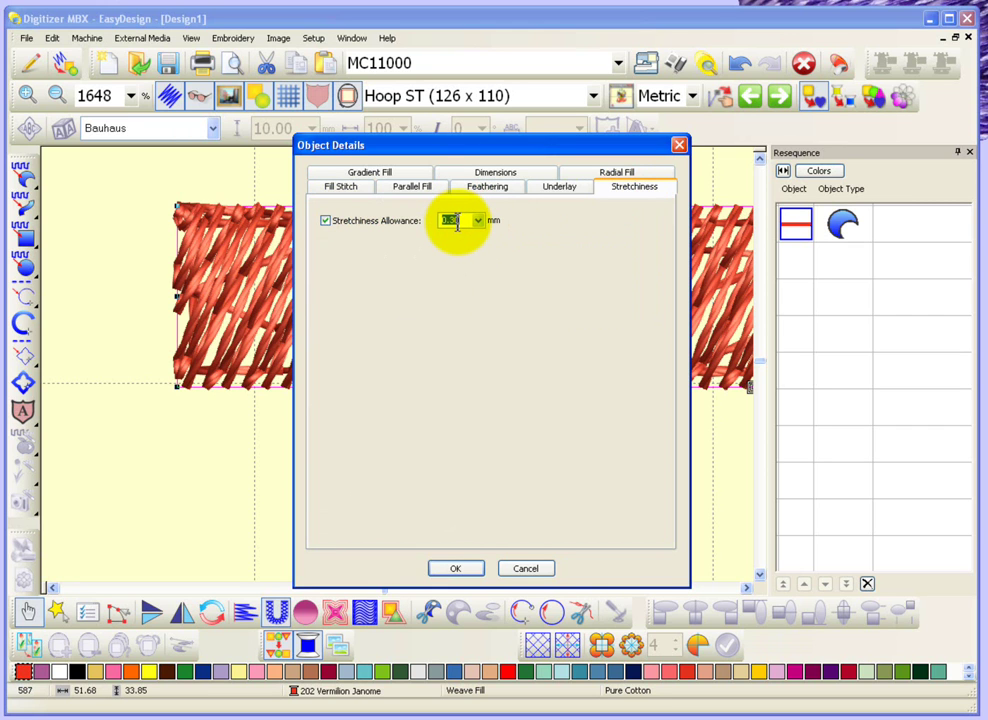
pyautogui.write('1')
pyautogui.click(462, 570)
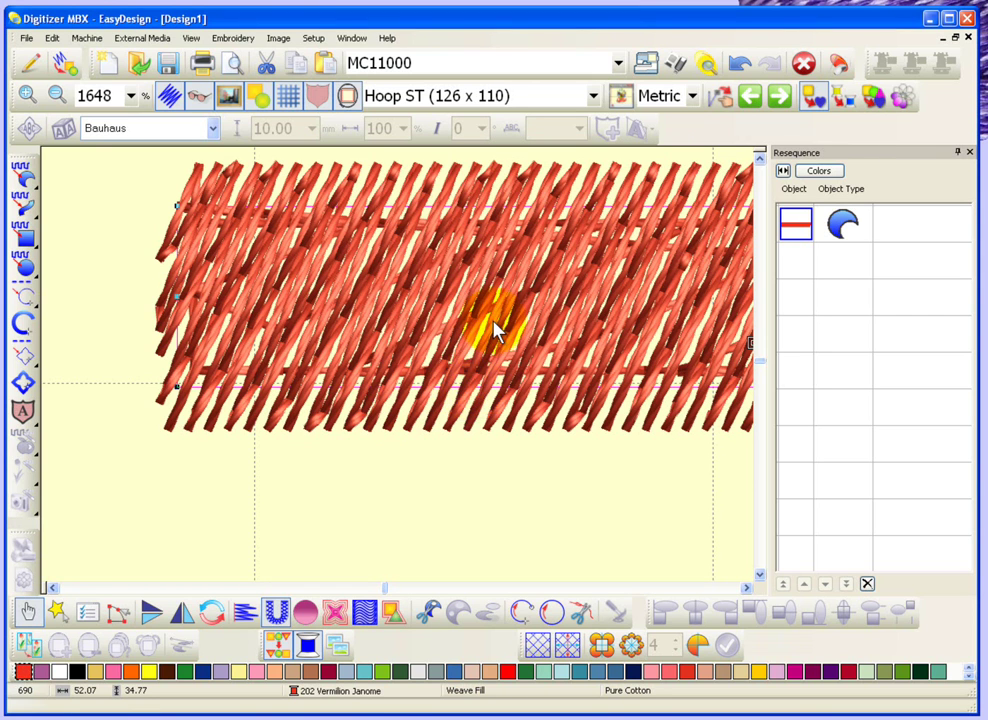
# Change the weave fill's Stretchiness Allowance to 0.30 mm from the value list.
pyautogui.hotkey('shift', 'z')
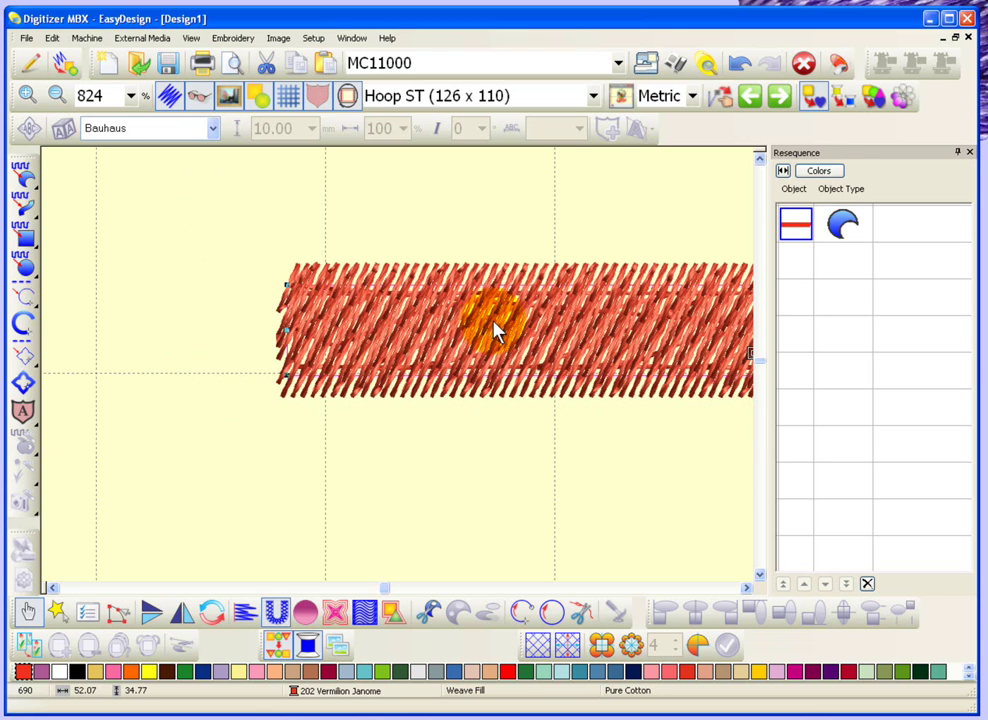
pyautogui.doubleClick(497, 330)
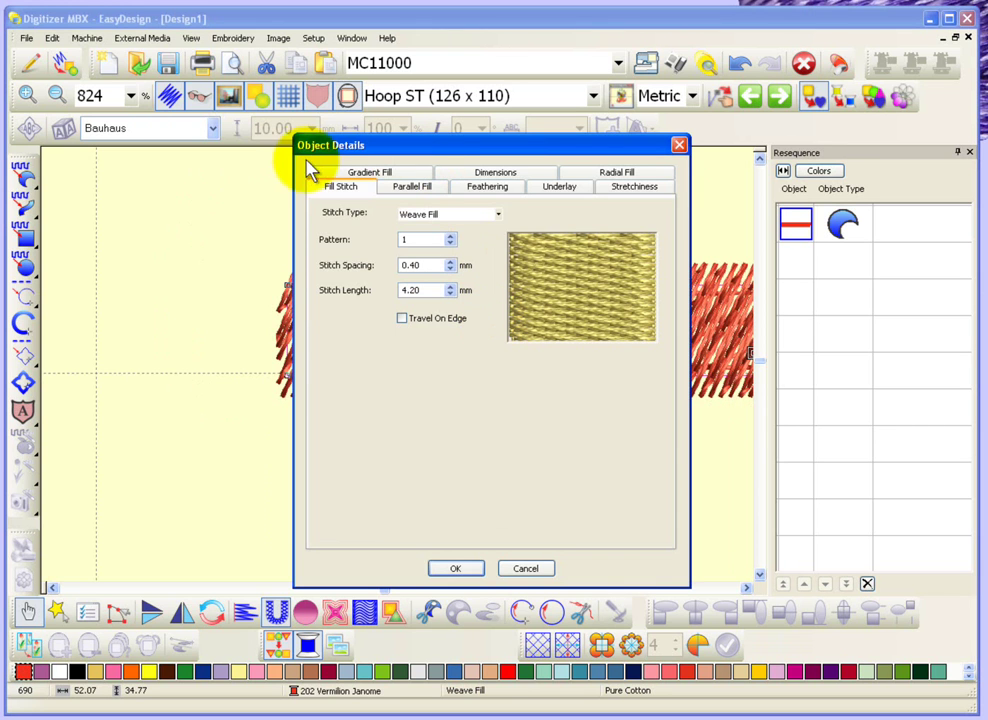
pyautogui.click(636, 188)
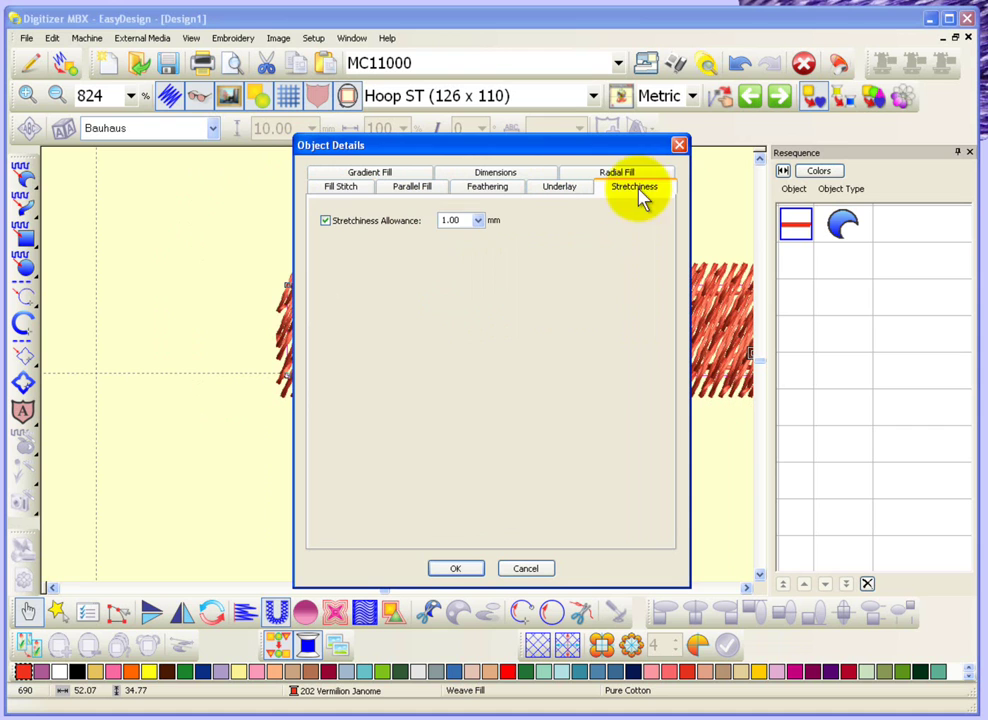
pyautogui.click(479, 220)
pyautogui.click(470, 256)
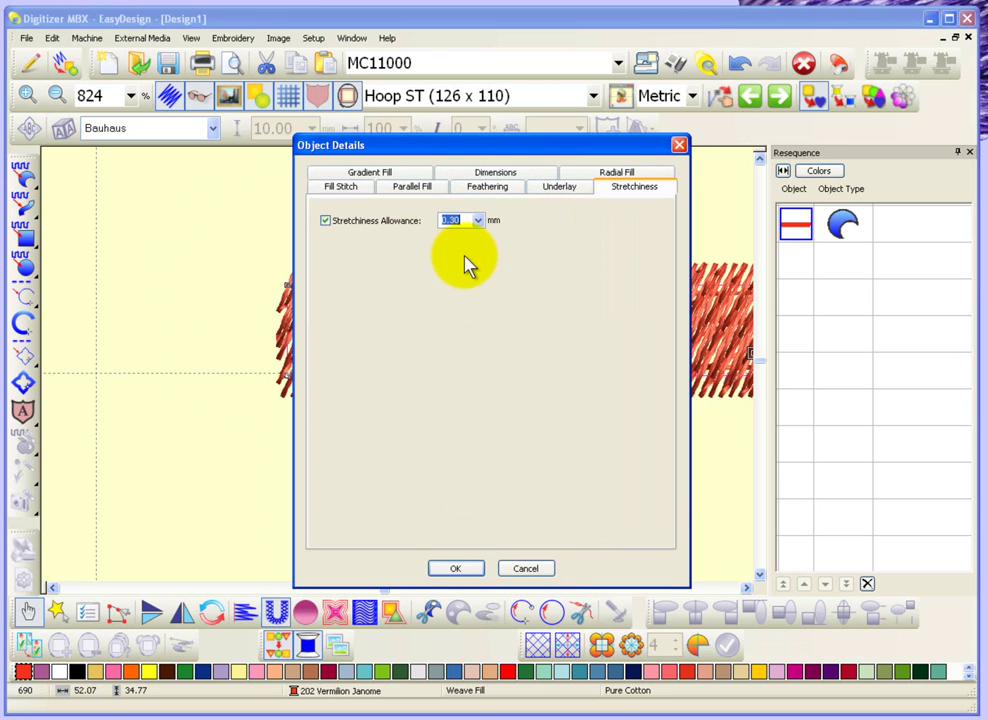
pyautogui.click(459, 570)
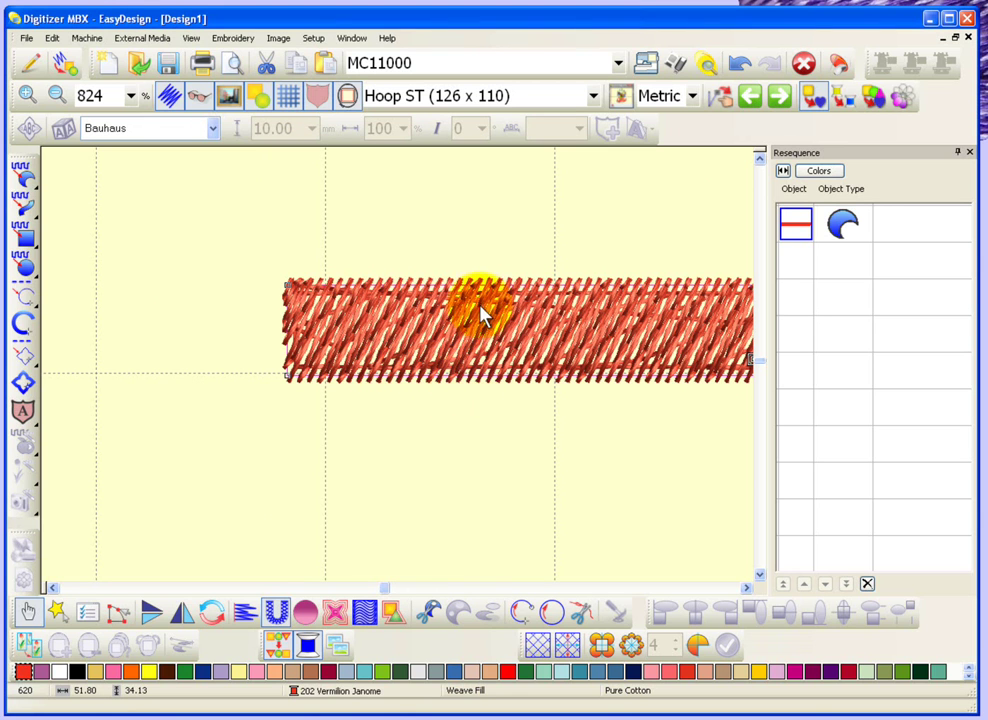
# Set the stitch angle to 89°, select the top-left control point, and zoom onto that corner.
pyautogui.click(118, 612)
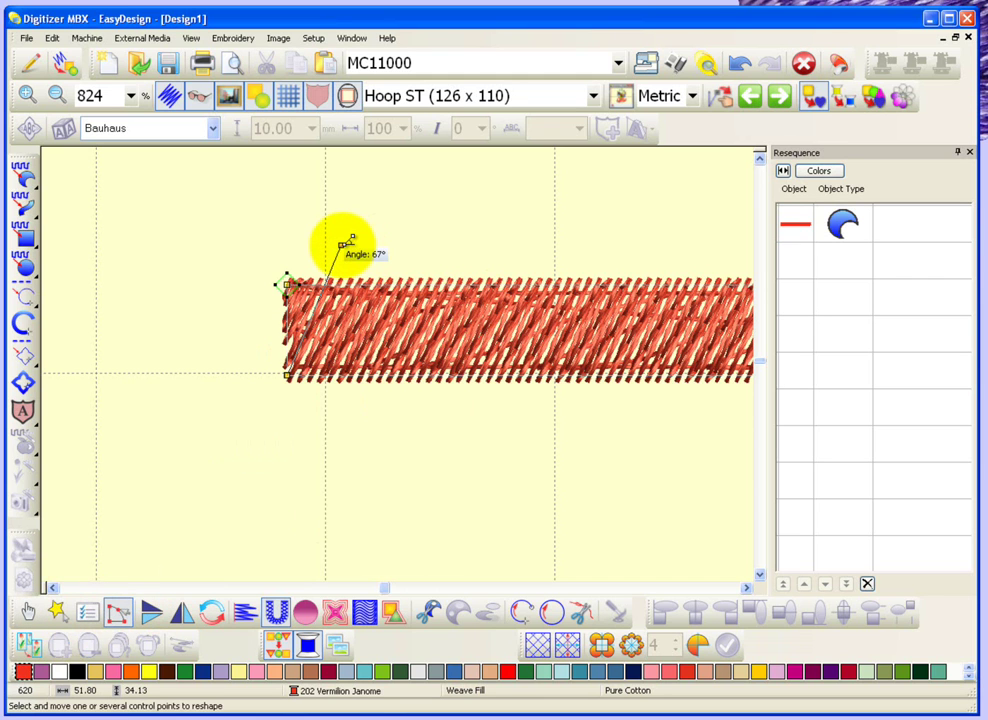
pyautogui.moveTo(350, 241); pyautogui.dragTo(289, 240)
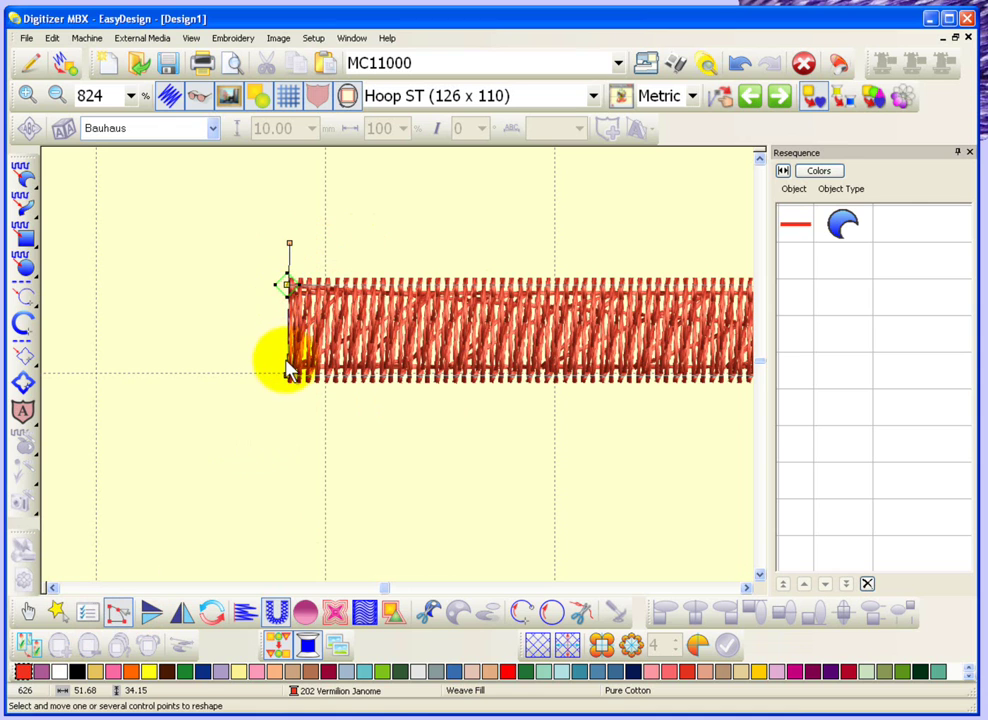
pyautogui.click(286, 285)
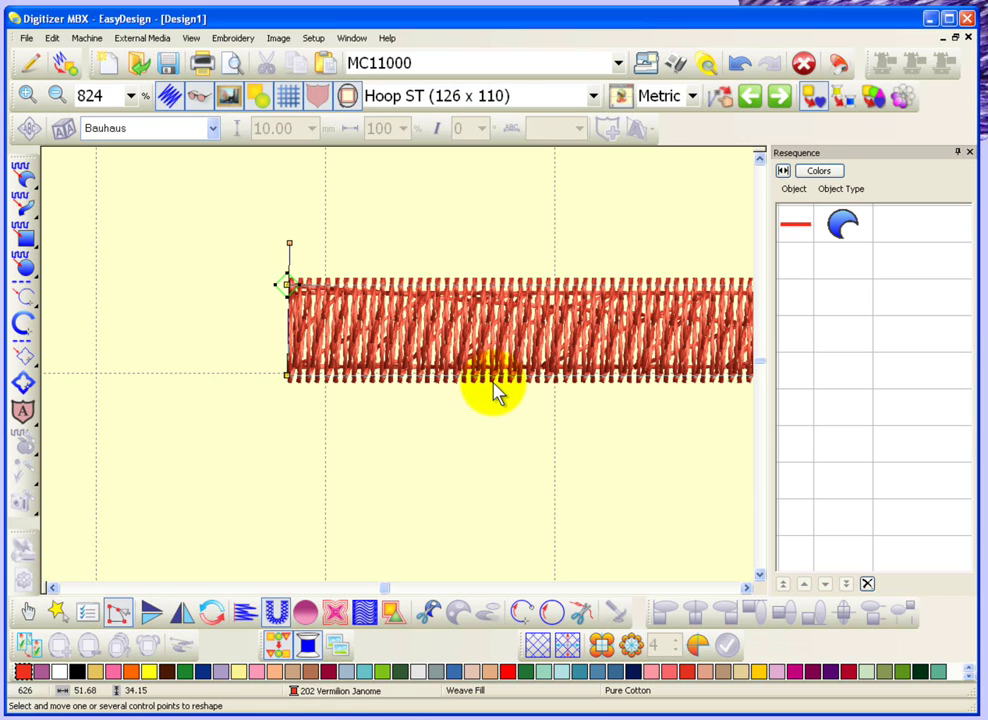
pyautogui.press('z')
pyautogui.moveTo(258, 258); pyautogui.dragTo(391, 332)
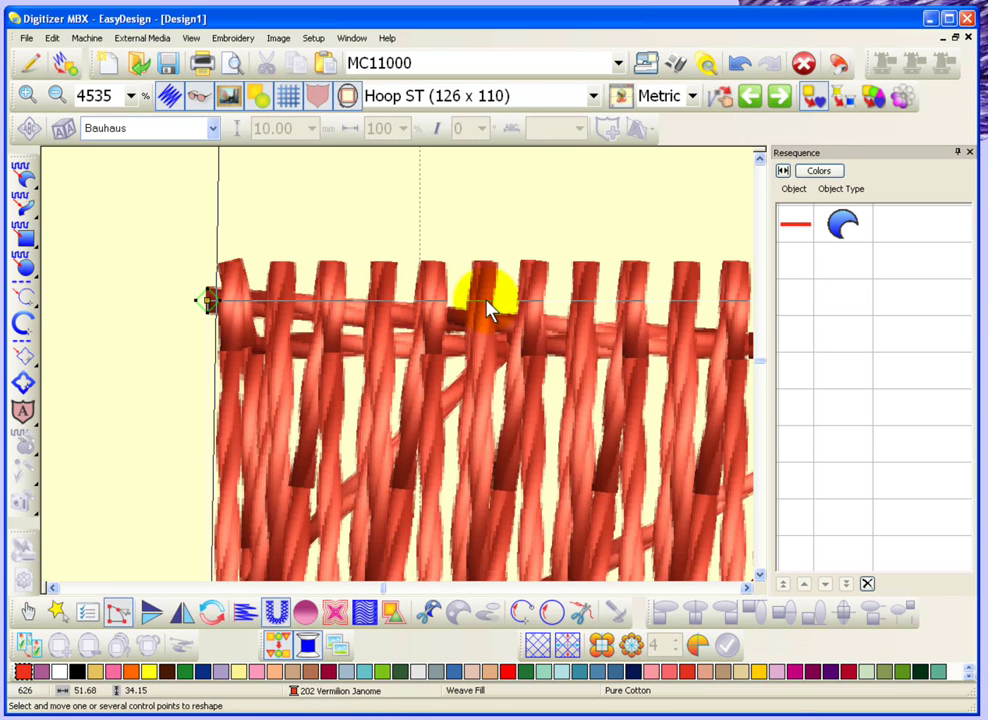